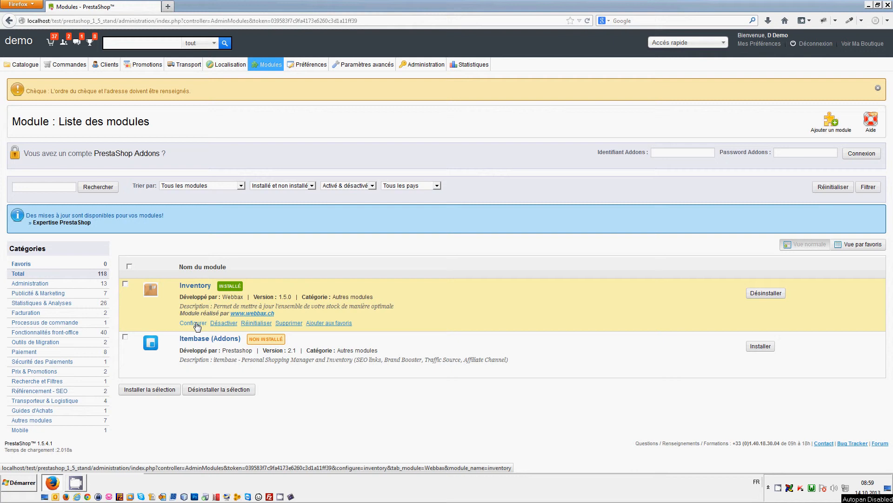
# Step: Open the Inventory module's configuration and export a CSV with combinations (déclinaisons) set to Oui and all categories checked
pyautogui.click(197, 326)
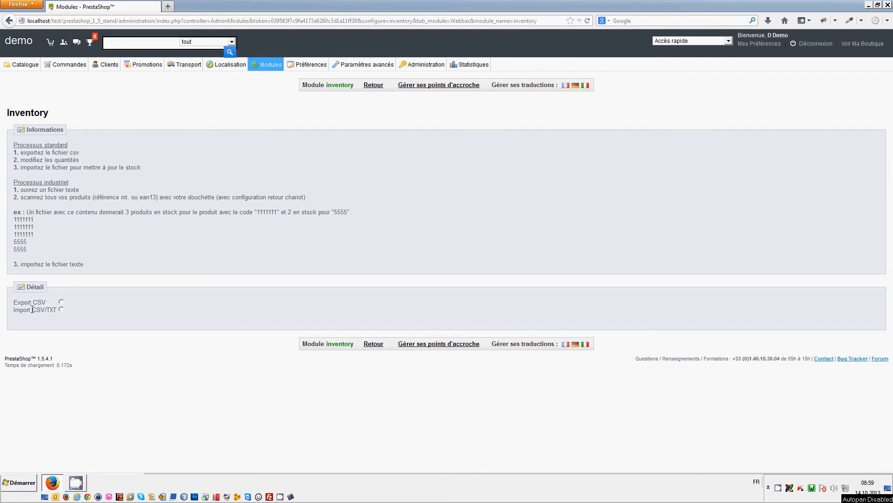
pyautogui.click(61, 301)
pyautogui.scroll(-1, 111, 306)
pyautogui.scroll(-2, 111, 306)
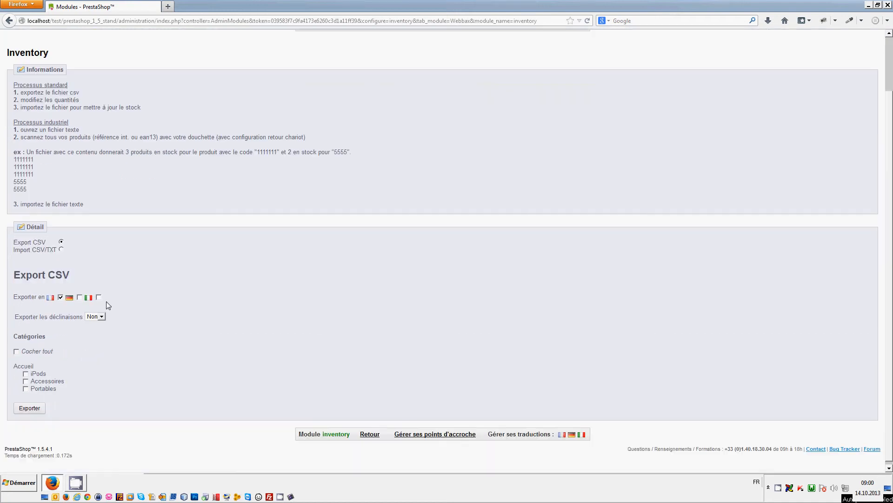
pyautogui.click(95, 312)
pyautogui.click(93, 327)
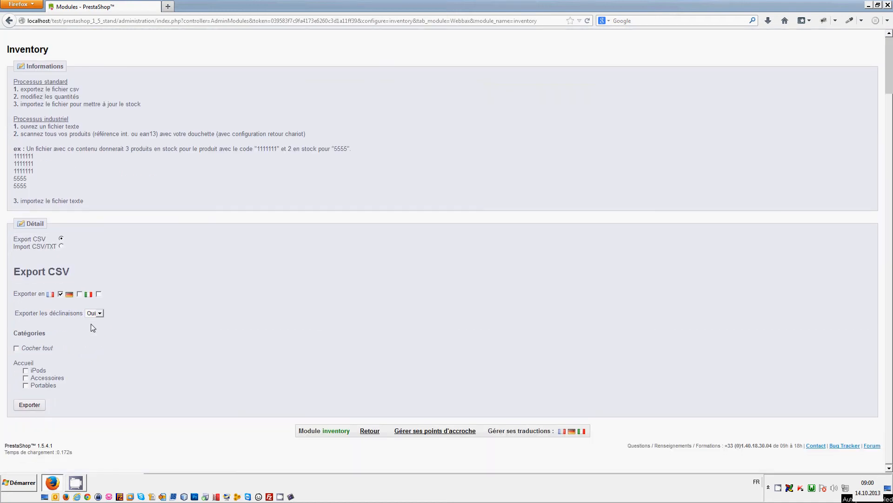
pyautogui.click(16, 348)
pyautogui.click(26, 404)
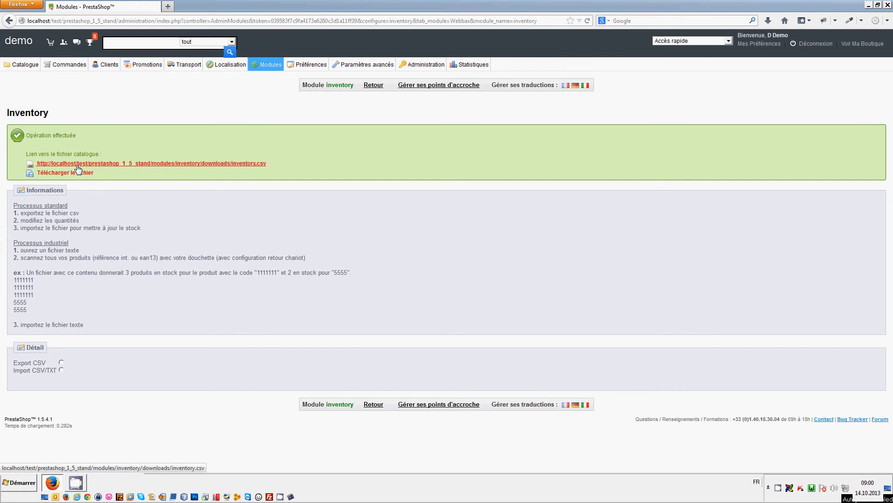
# Step: Download the exported inventory.csv and copy it from the downloads list to the desktop
pyautogui.click(78, 172)
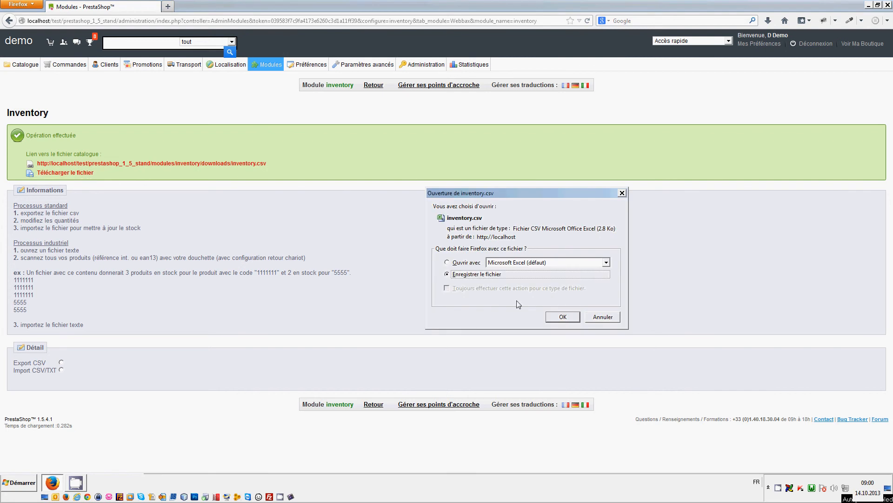
pyautogui.click(562, 317)
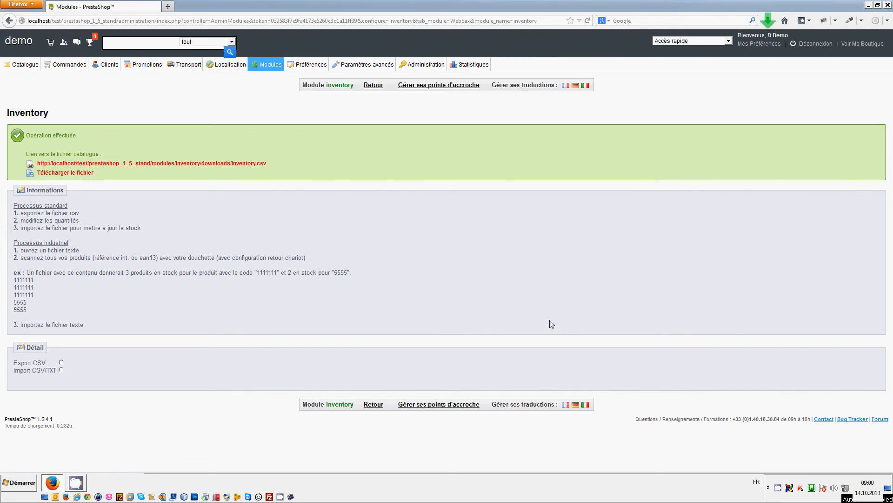
pyautogui.click(811, 462)
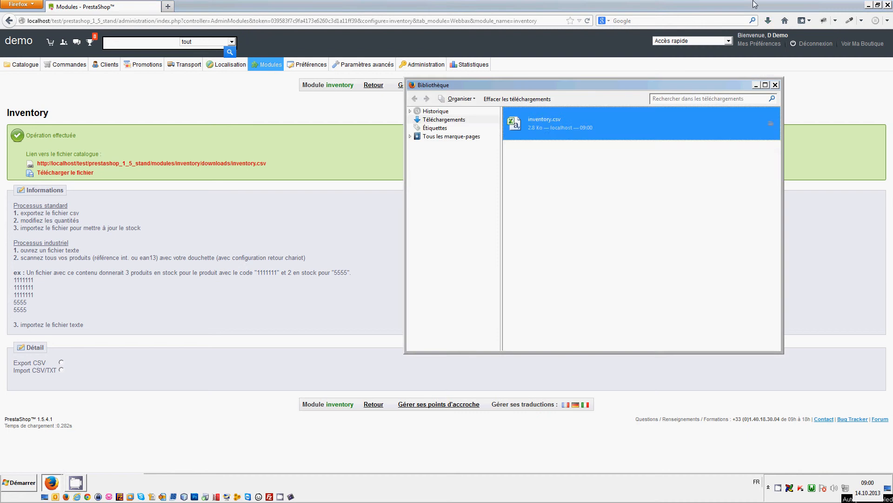
pyautogui.click(868, 5)
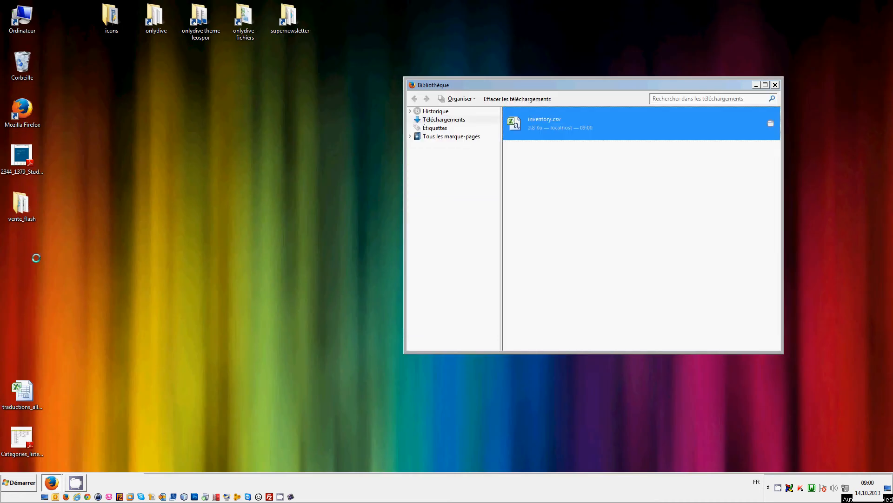
pyautogui.moveTo(545, 123); pyautogui.dragTo(37, 258)
pyautogui.click(53, 483)
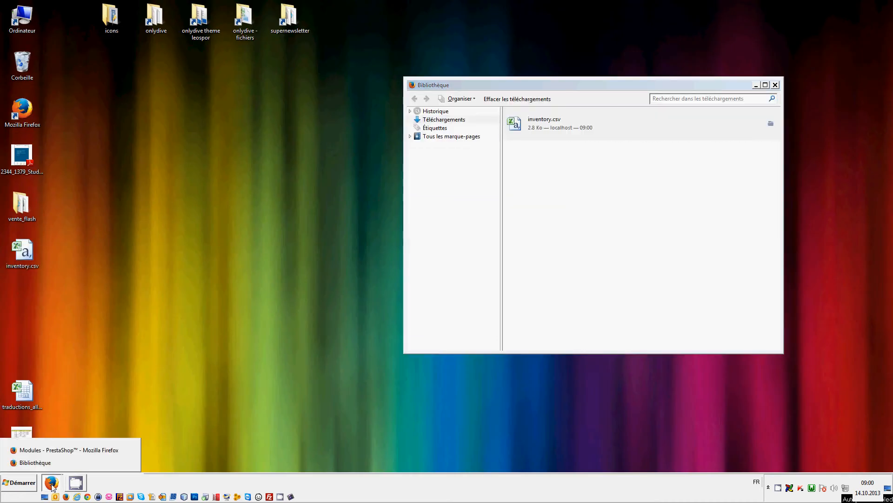
pyautogui.click(44, 453)
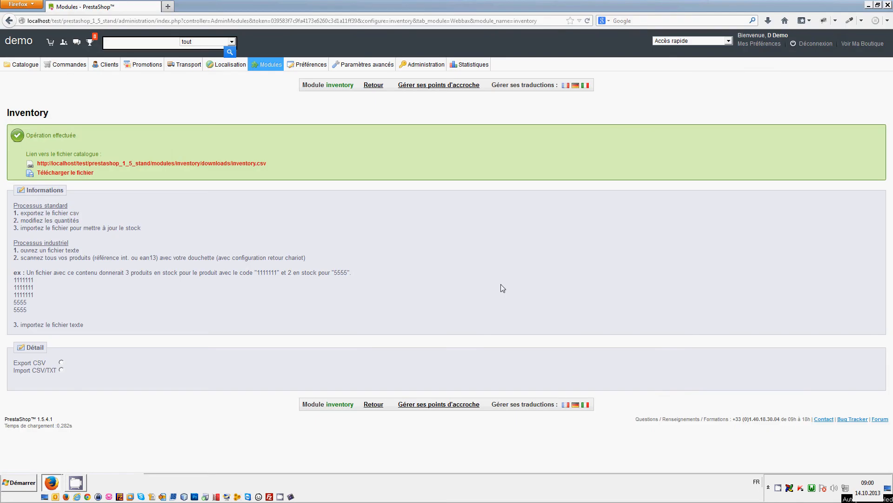
pyautogui.doubleClick(500, 285)
pyautogui.click(868, 5)
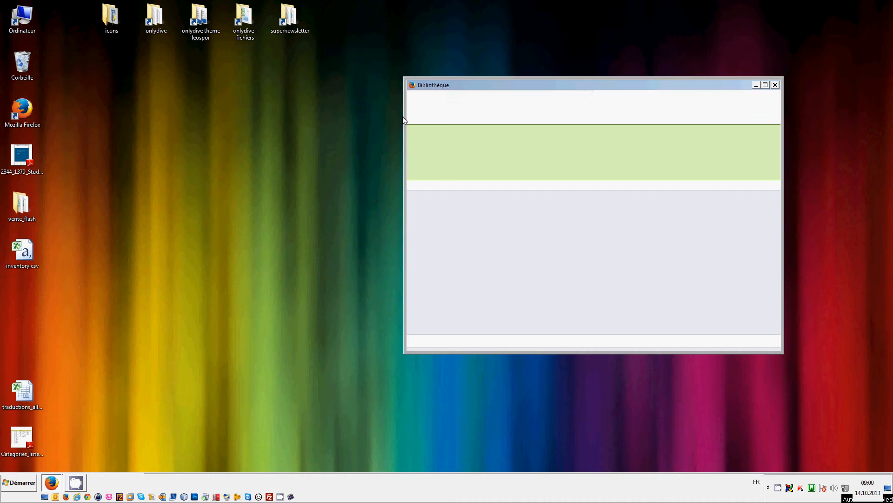
# Step: Open inventory.csv from the desktop in Excel, maximize the workbook and widen the nom column to show the product names
pyautogui.doubleClick(30, 257)
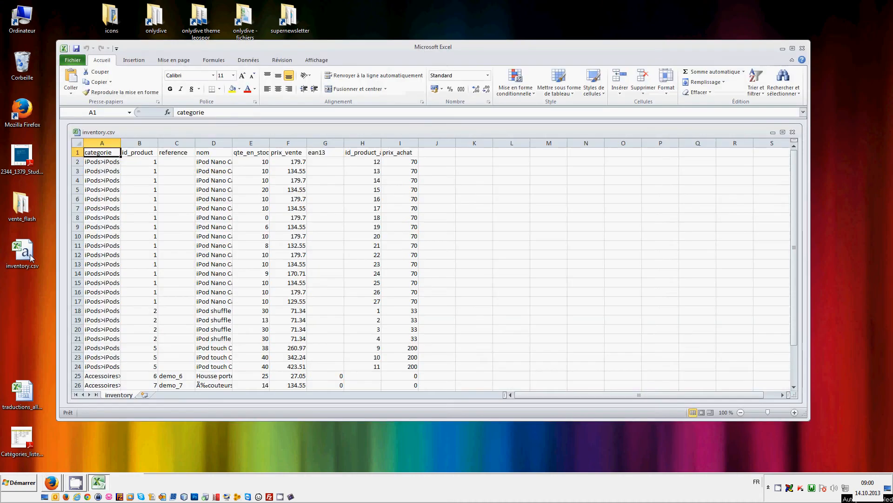
pyautogui.doubleClick(317, 45)
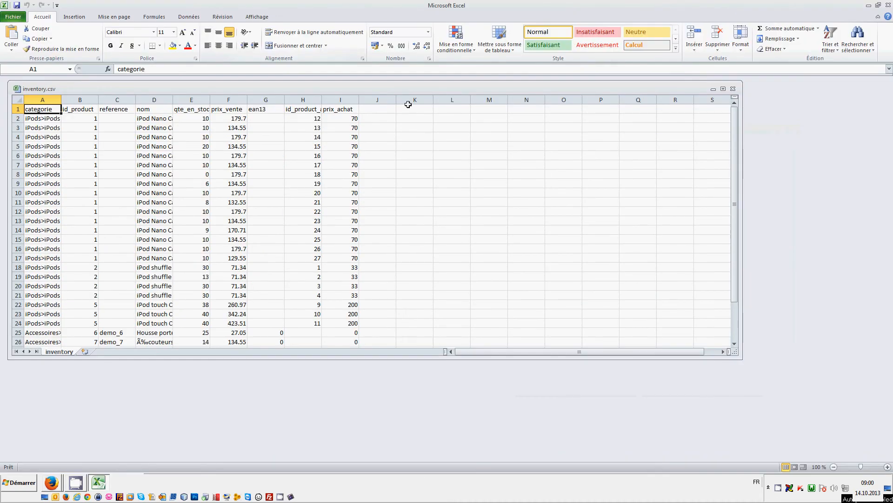
pyautogui.click(724, 88)
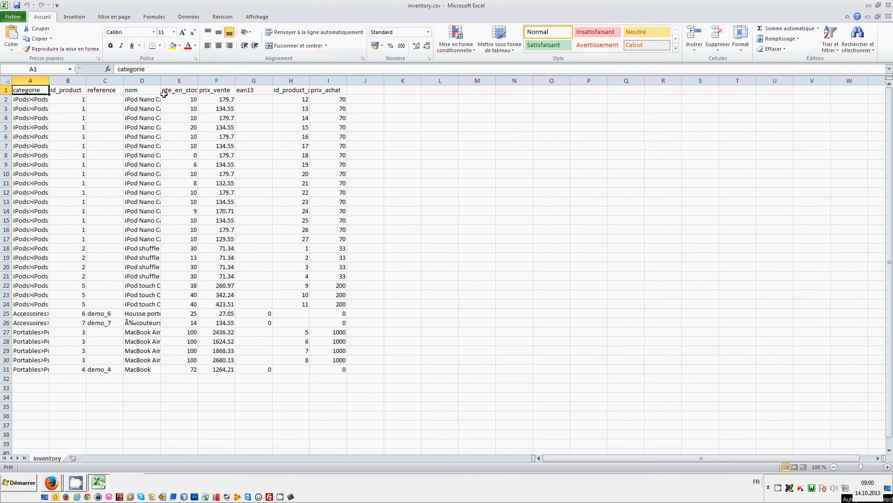
pyautogui.moveTo(160, 81); pyautogui.dragTo(239, 81)
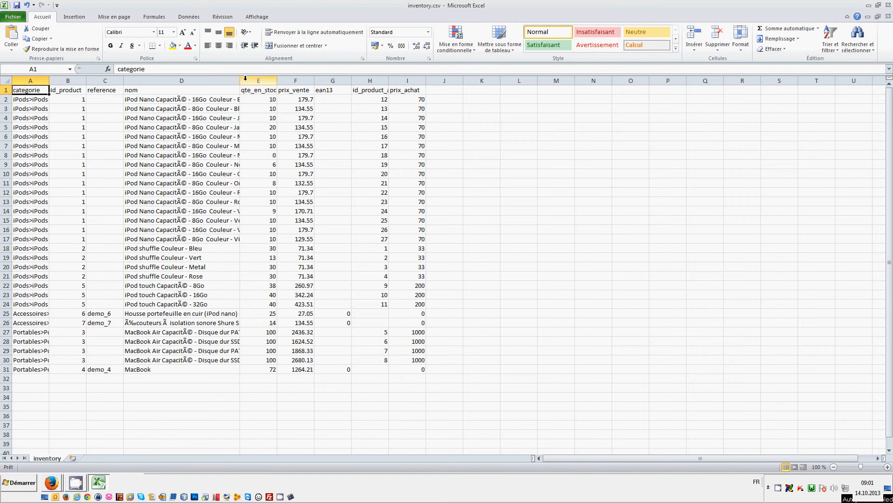
pyautogui.moveTo(240, 81); pyautogui.dragTo(276, 81)
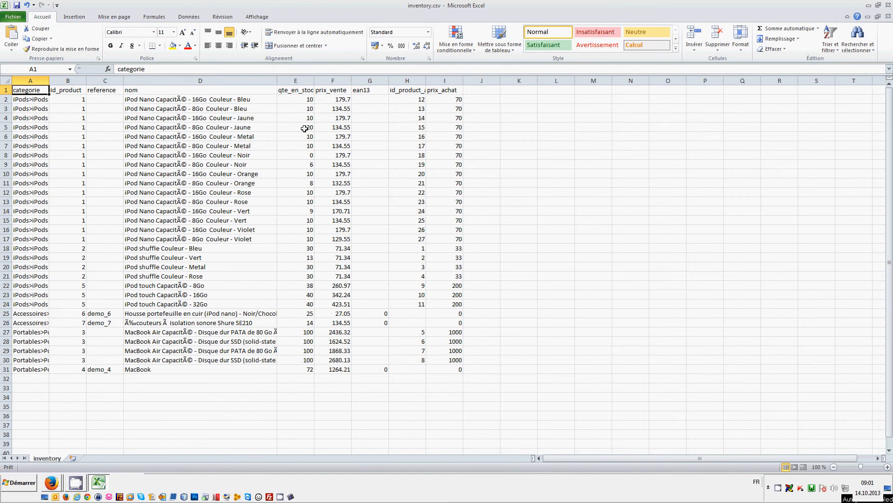
# Step: Set the stock quantity of the iPod Nano 16Go Orange to 55 and save the workbook, keeping the CSV format
pyautogui.click(292, 174)
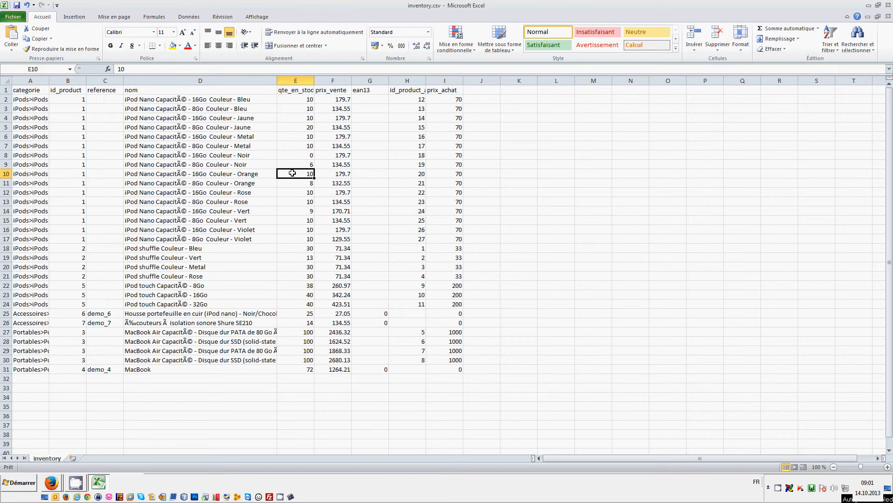
pyautogui.write('132.')
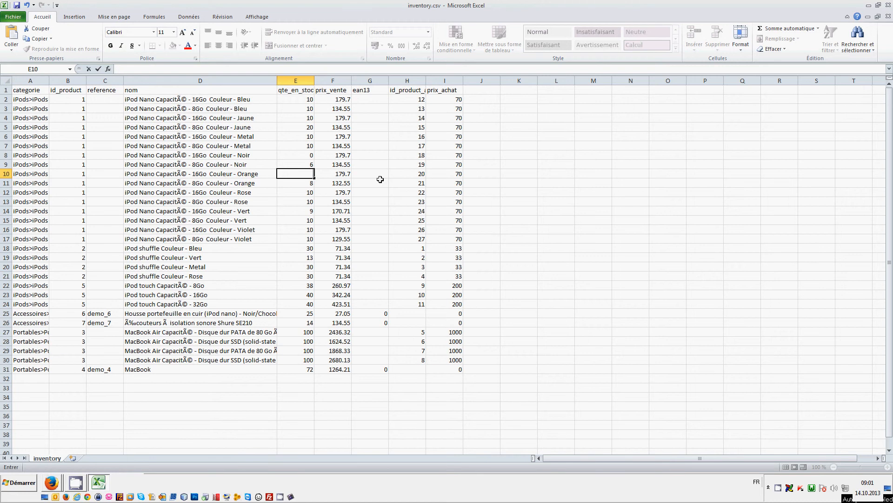
pyautogui.write('55')
pyautogui.press('Return')
pyautogui.hotkey('ctrl', 's')
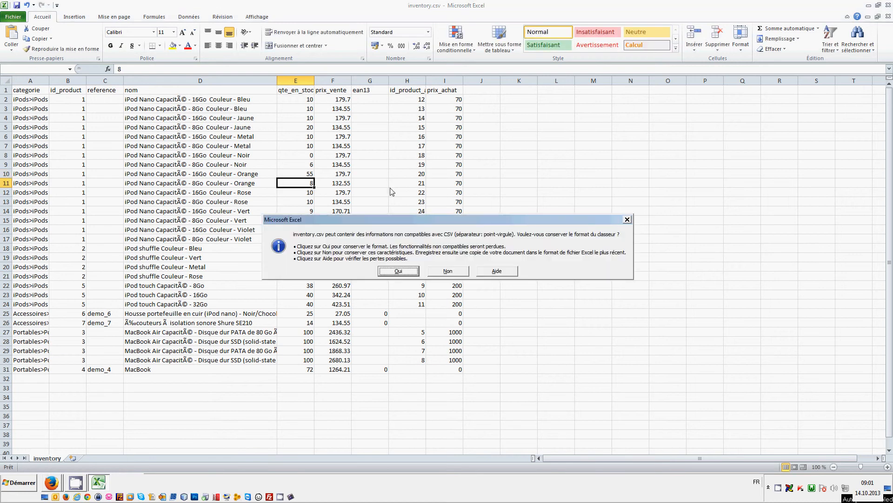
pyautogui.click(415, 271)
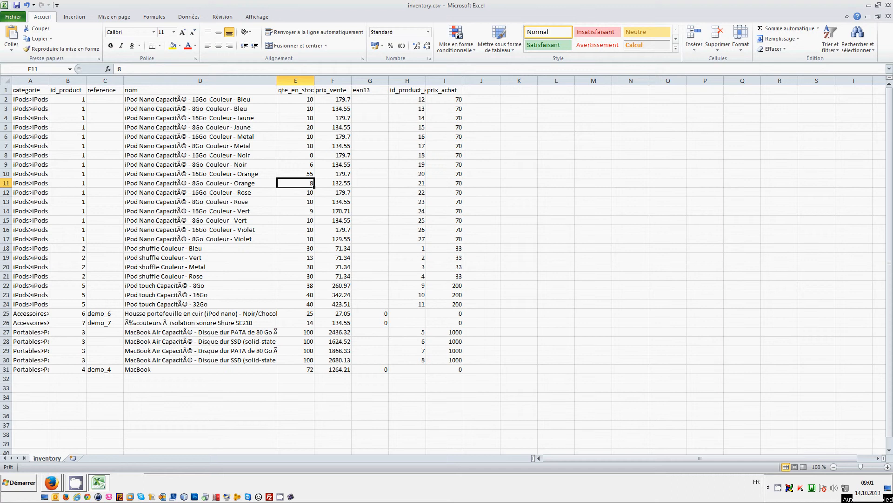
# Step: Close Excel, saving the changes over the existing inventory.csv on the desktop in CSV format
pyautogui.click(889, 7)
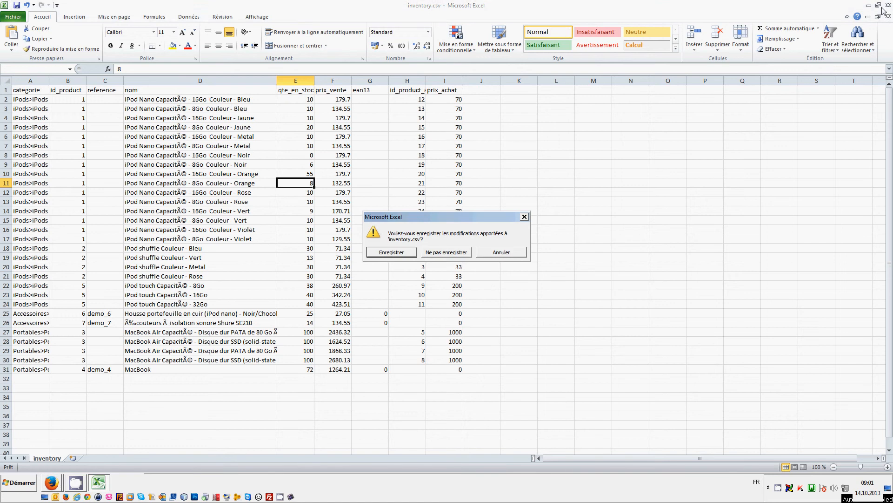
pyautogui.click(389, 252)
pyautogui.click(361, 236)
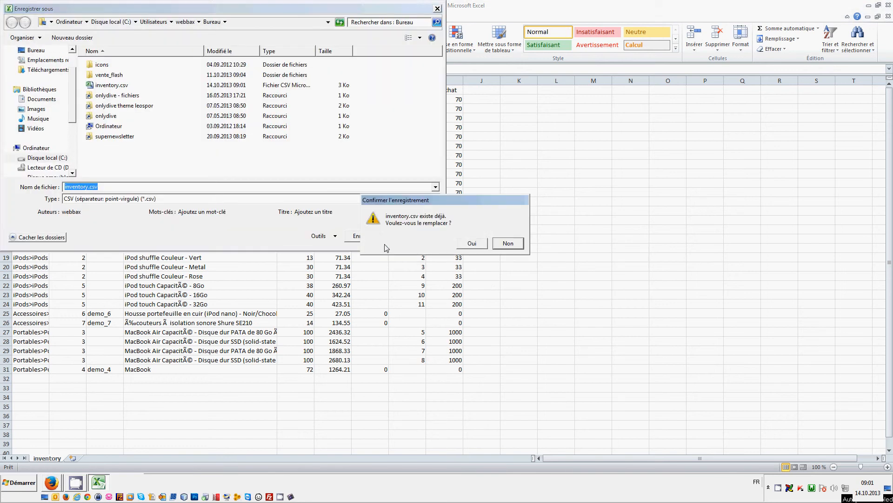
pyautogui.click(468, 242)
pyautogui.press('Return')
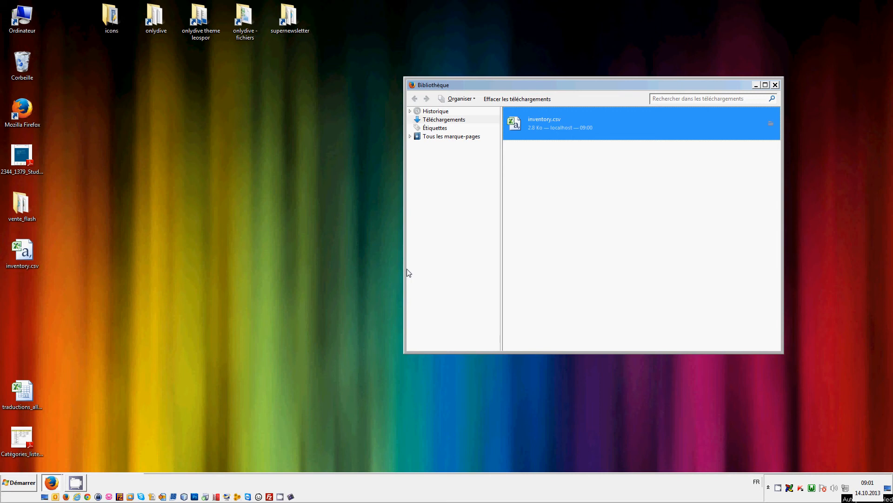
# Step: Switch back to PrestaShop in Firefox and choose the CSV/TXT import with the operation Inventaire (modifie le stock courant)
pyautogui.click(48, 487)
pyautogui.click(42, 450)
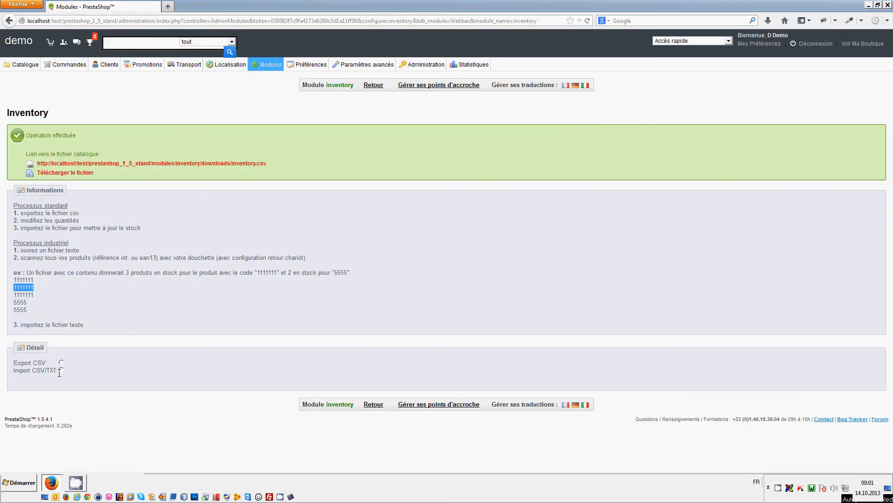
pyautogui.click(61, 370)
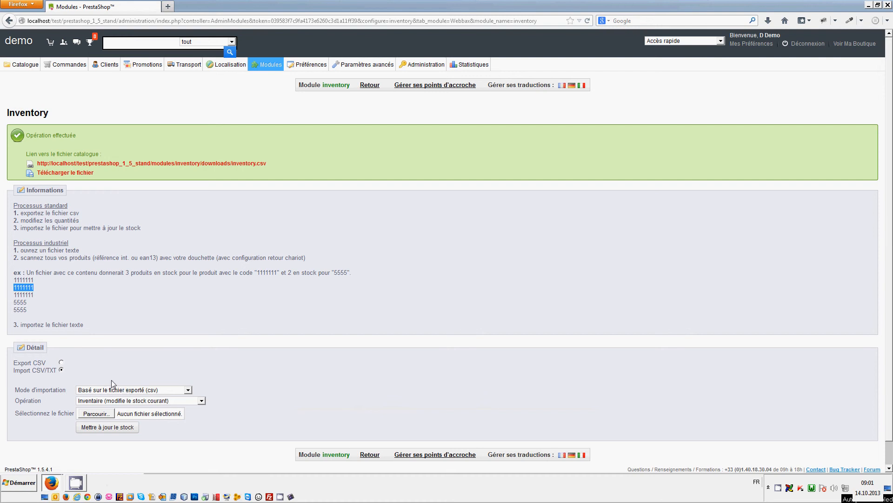
pyautogui.click(120, 403)
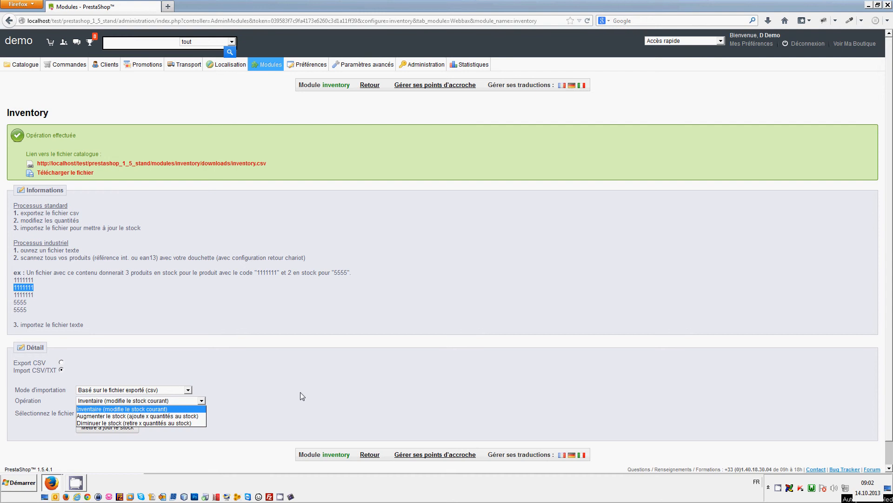
pyautogui.click(166, 401)
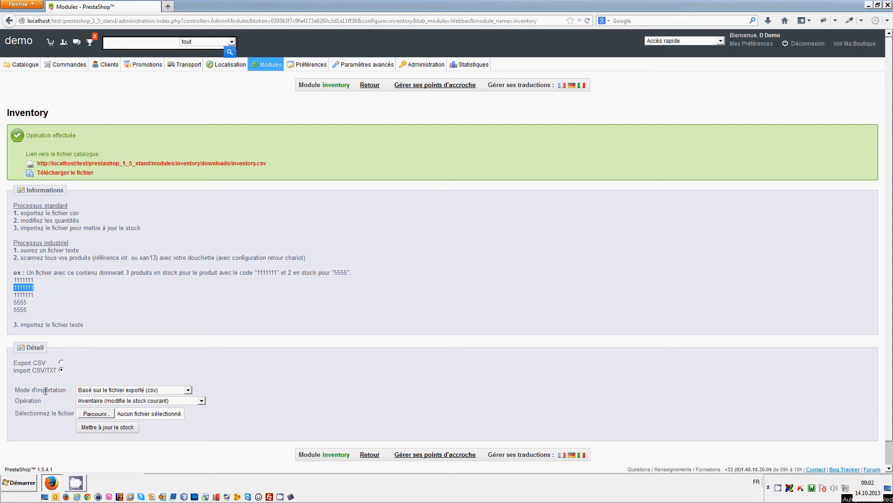
# Step: Select inventory.csv from the desktop as the import file and run the stock update
pyautogui.click(93, 419)
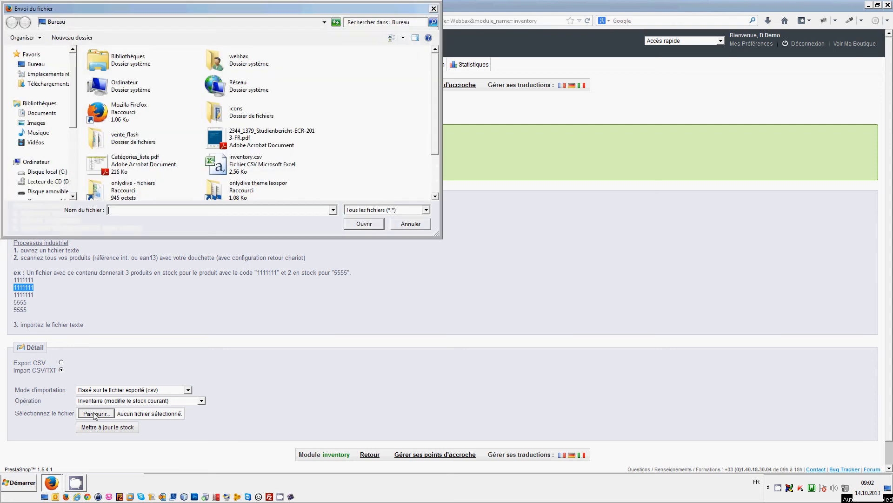
pyautogui.doubleClick(285, 173)
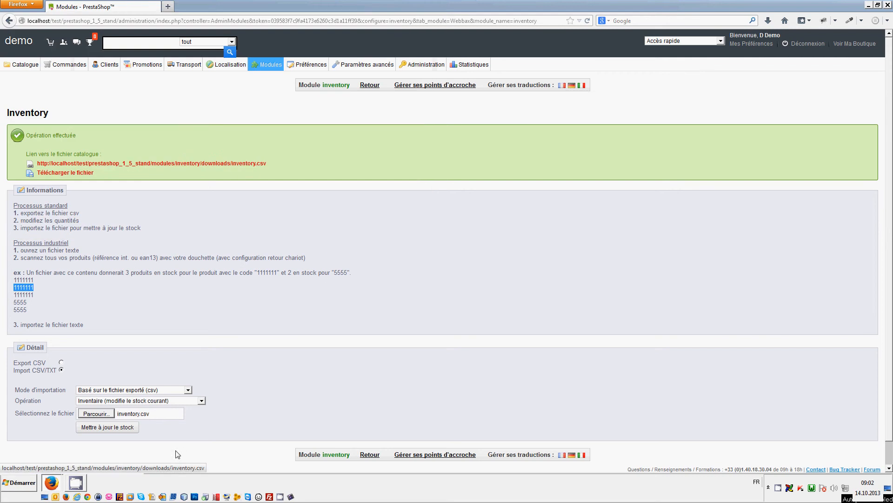
pyautogui.click(99, 426)
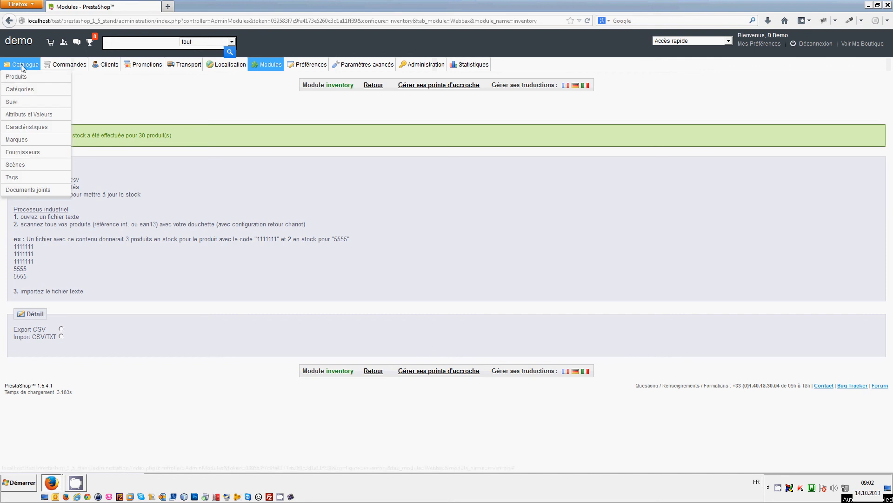
# Step: Open the product list in a new tab and check the iPod Nano 16Go Orange stock in the product's quantities
pyautogui.rightClick(23, 78)
pyautogui.click(42, 83)
pyautogui.click(183, 5)
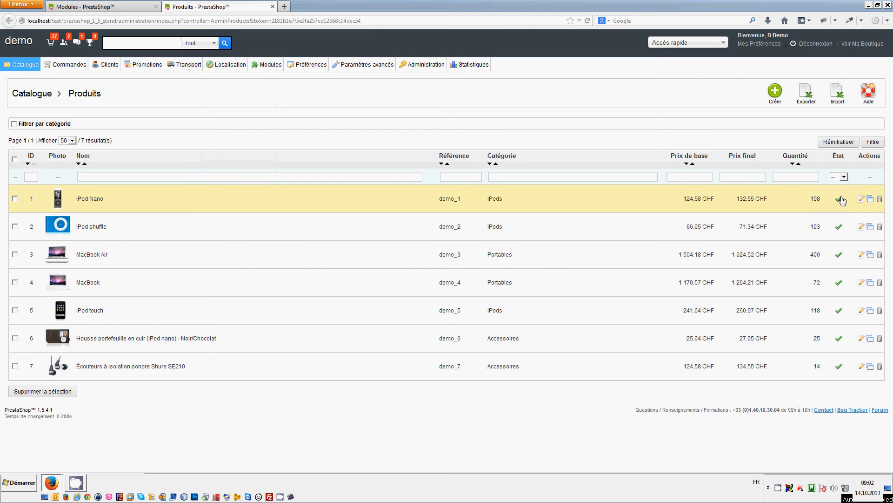
pyautogui.click(861, 199)
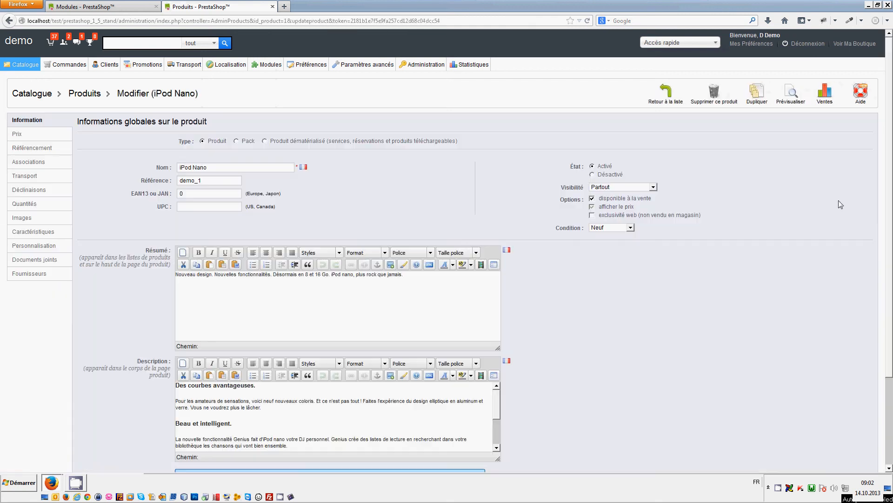
pyautogui.click(21, 205)
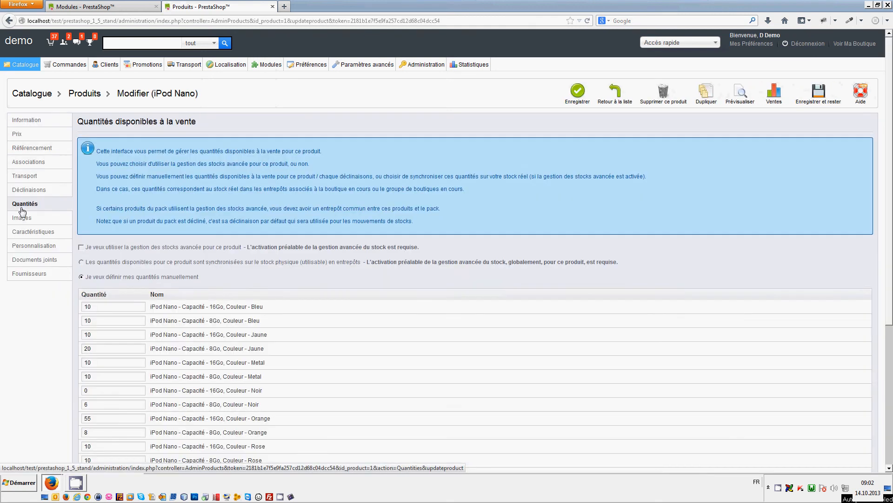
pyautogui.scroll(-5, 581, 278)
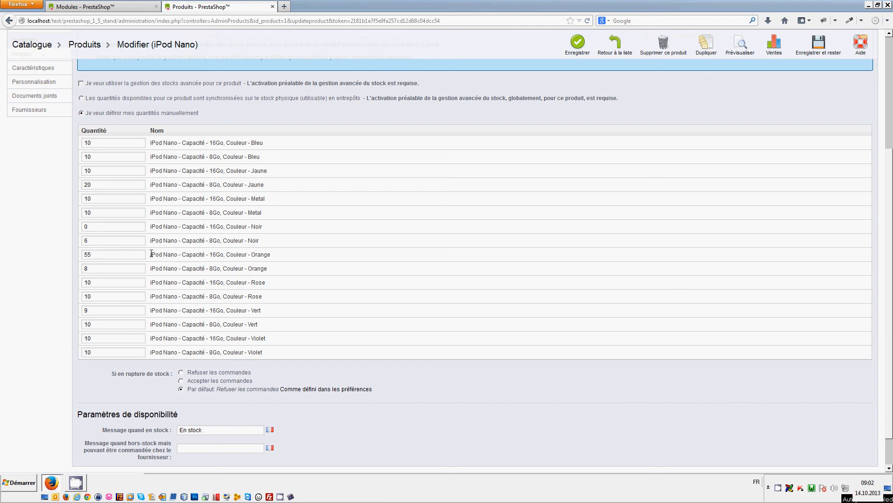
pyautogui.moveTo(279, 255); pyautogui.dragTo(150, 254)
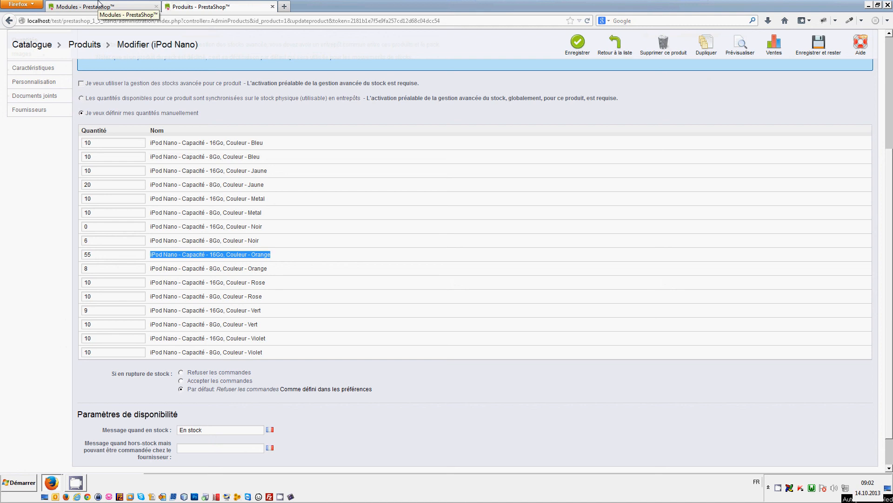
# Step: Return to the Inventory module page and examine the sample code list of the industrial process
pyautogui.click(97, 6)
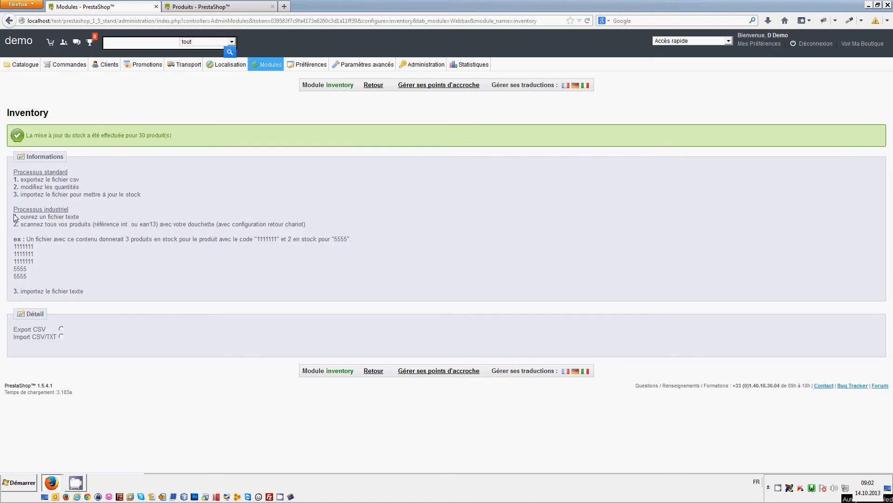
pyautogui.moveTo(26, 275); pyautogui.dragTo(8, 247)
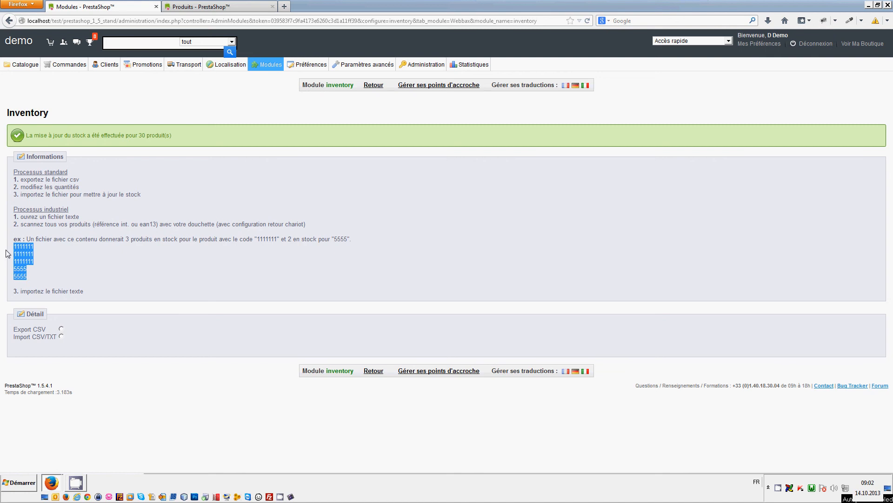
pyautogui.click(62, 259)
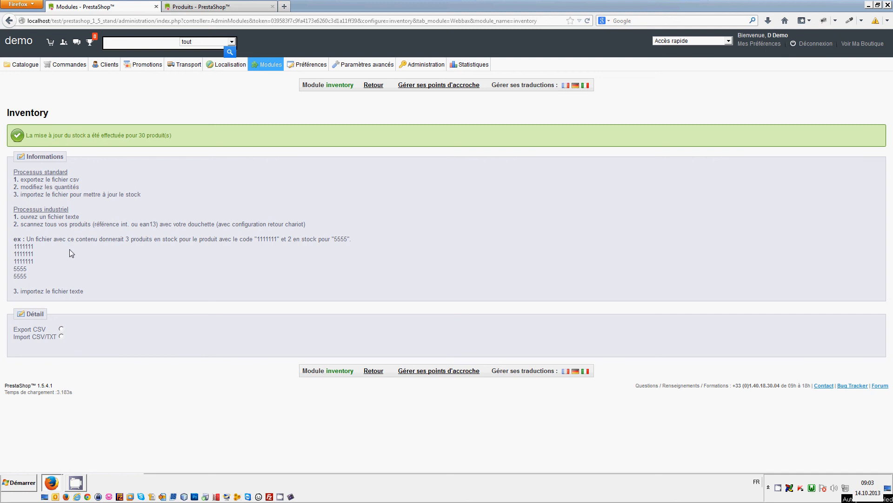
# Step: Open an empty Notepad document and place its window beside the Inventory module's instructions
pyautogui.press('super')
pyautogui.click(147, 448)
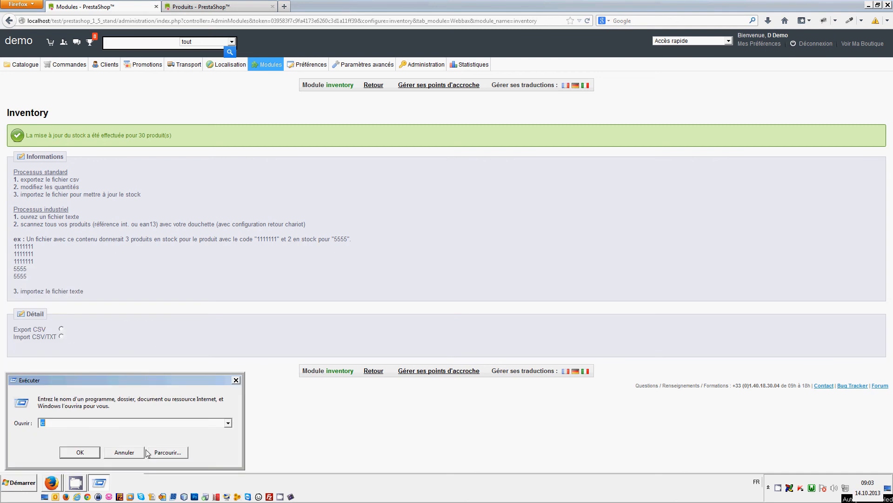
pyautogui.write('notepad')
pyautogui.press('Return')
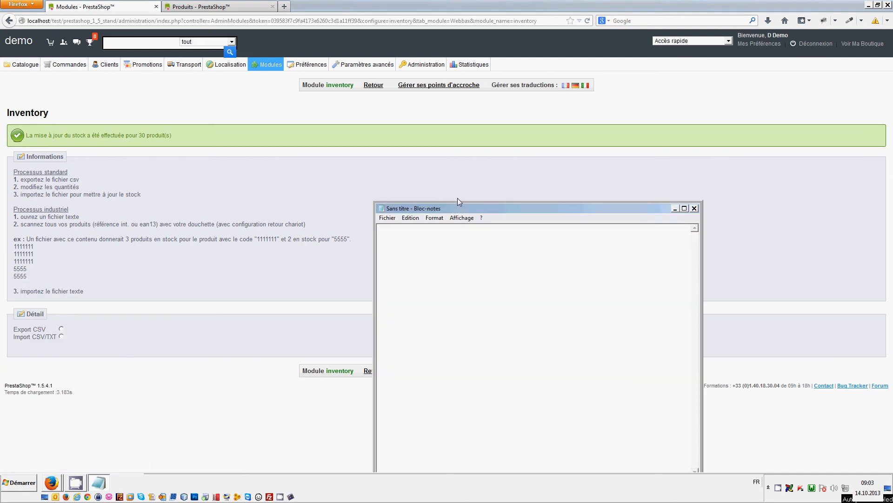
pyautogui.moveTo(467, 209); pyautogui.dragTo(499, 123)
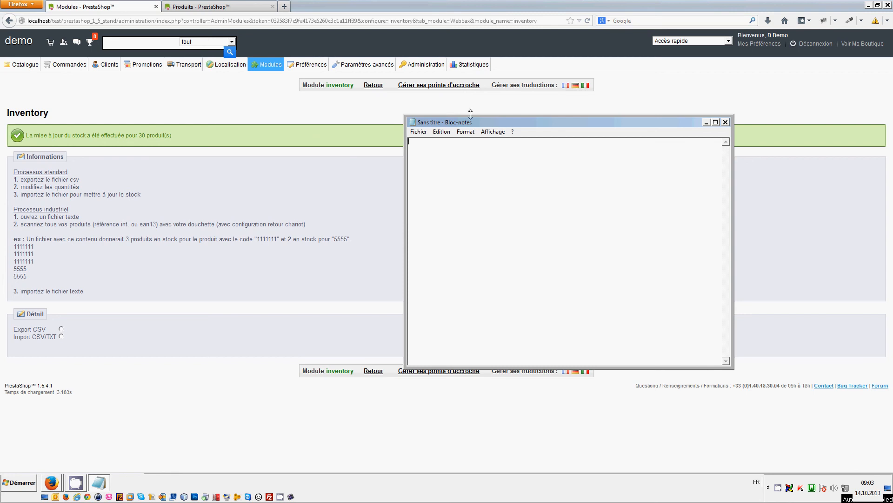
pyautogui.write('11111111111')
pyautogui.moveTo(482, 146); pyautogui.dragTo(373, 137)
pyautogui.click(466, 143)
pyautogui.write('11111111111')
pyautogui.press('Return')
pyautogui.write('11111111111')
pyautogui.press('Return')
pyautogui.write('11111111111')
pyautogui.press('Return')
pyautogui.write('11111111111 ')
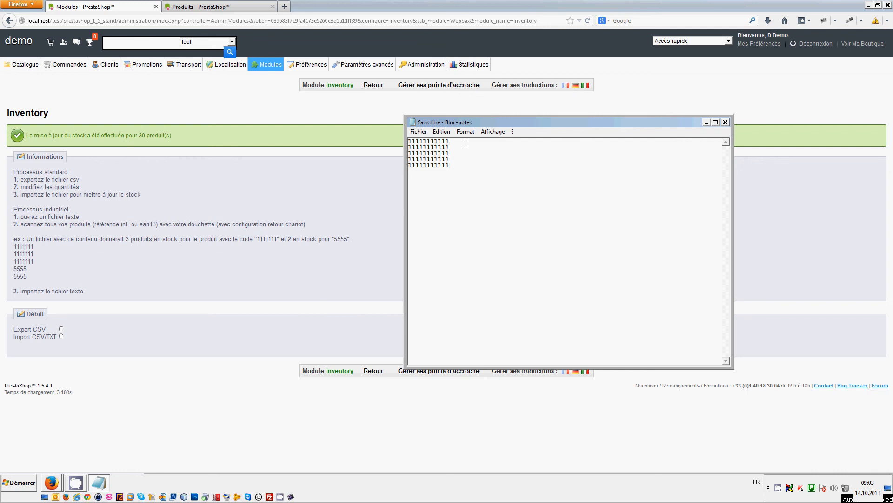
pyautogui.write('22222')
pyautogui.press('Return')
pyautogui.write('22222 ')
pyautogui.write('78978978987')
pyautogui.moveTo(455, 186); pyautogui.dragTo(390, 183)
pyautogui.hotkey('ctrl', 'c')
pyautogui.click(468, 182)
pyautogui.press('Return')
pyautogui.hotkey('ctrl', 'v')
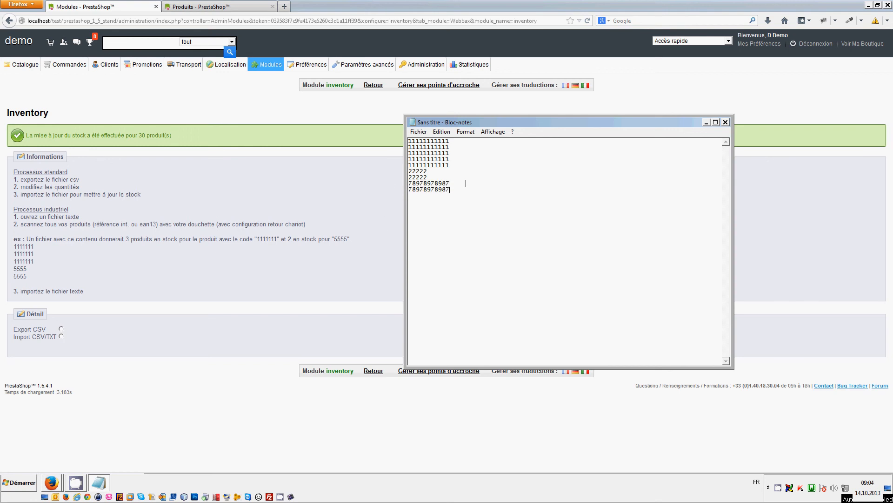
pyautogui.press('Return')
pyautogui.hotkey('ctrl', 'v')
pyautogui.press('Return')
pyautogui.hotkey('ctrl', 'v')
# Step: Finish the code list with the lines 010111, 233222 and a copied 010111
pyautogui.write('01011')
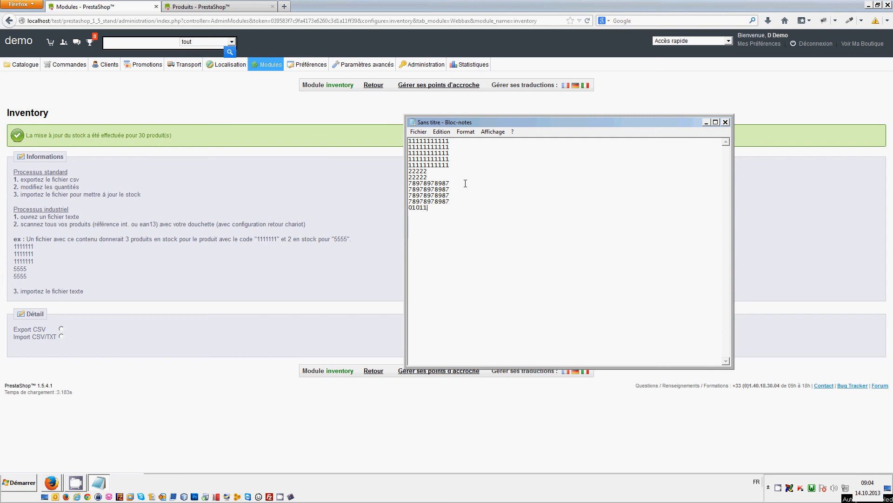
pyautogui.write('1')
pyautogui.moveTo(460, 213); pyautogui.dragTo(415, 207)
pyautogui.click(433, 207)
pyautogui.write('233222')
pyautogui.moveTo(434, 207); pyautogui.dragTo(406, 208)
pyautogui.hotkey('ctrl', 'c')
pyautogui.click(437, 212)
pyautogui.press('Return')
pyautogui.hotkey('ctrl', 'v')
pyautogui.moveTo(485, 167); pyautogui.dragTo(401, 138)
pyautogui.click(451, 160)
pyautogui.moveTo(431, 214); pyautogui.dragTo(417, 214)
pyautogui.click(434, 213)
# Step: Switch back to PrestaShop and choose the CSV/TXT import with the mode Basé sur 1 colonne avec retour chariot (txt)
pyautogui.click(61, 336)
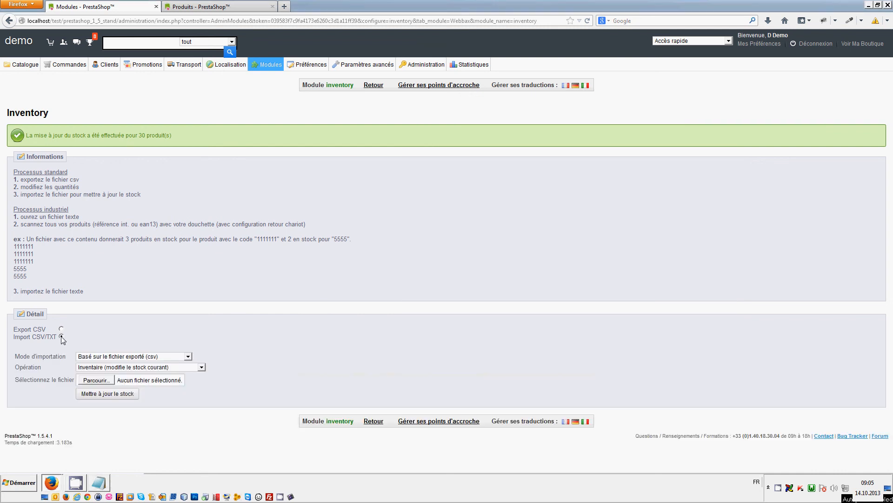
pyautogui.click(122, 357)
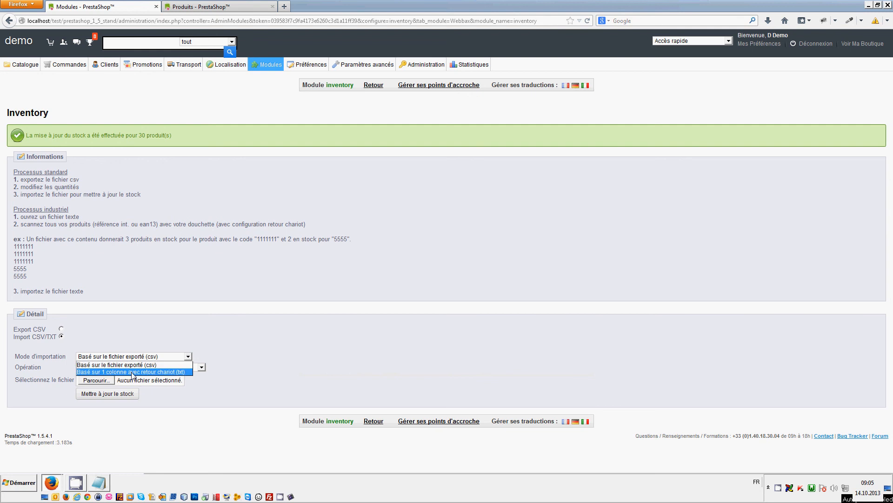
pyautogui.click(132, 372)
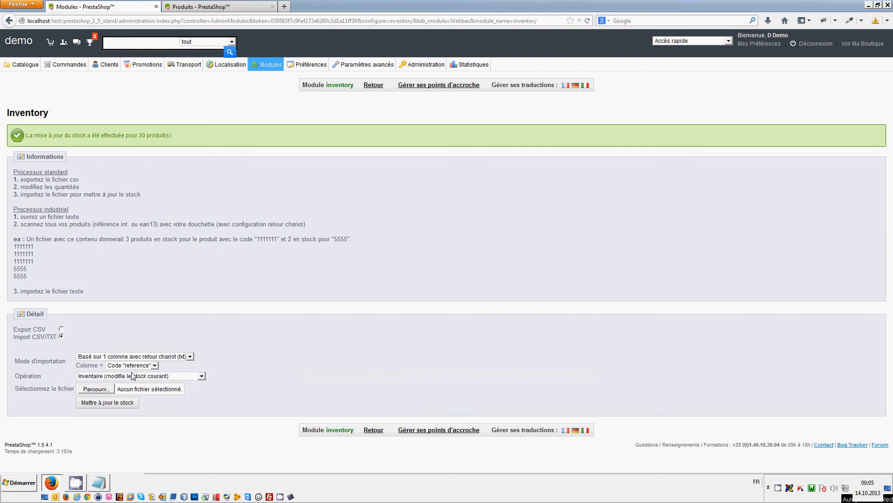
# Step: Look through the code choices for the import column and recheck the code list in Notepad, returning to PrestaShop
pyautogui.click(126, 365)
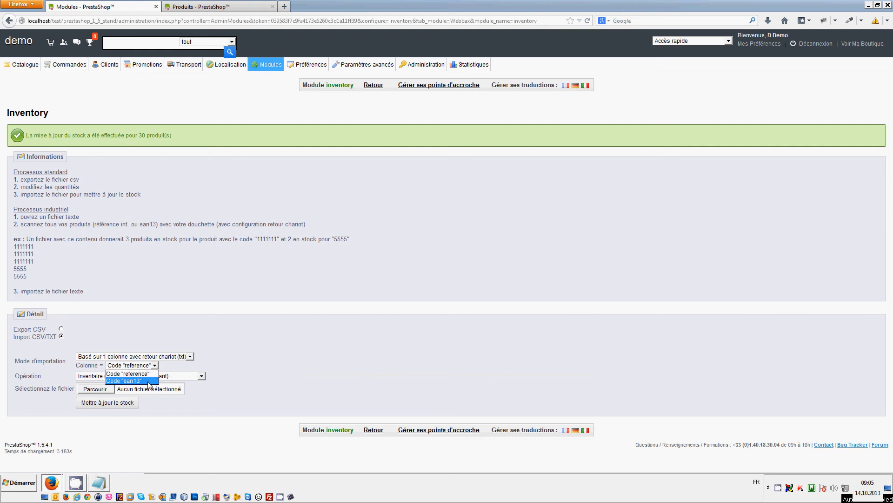
pyautogui.click(282, 358)
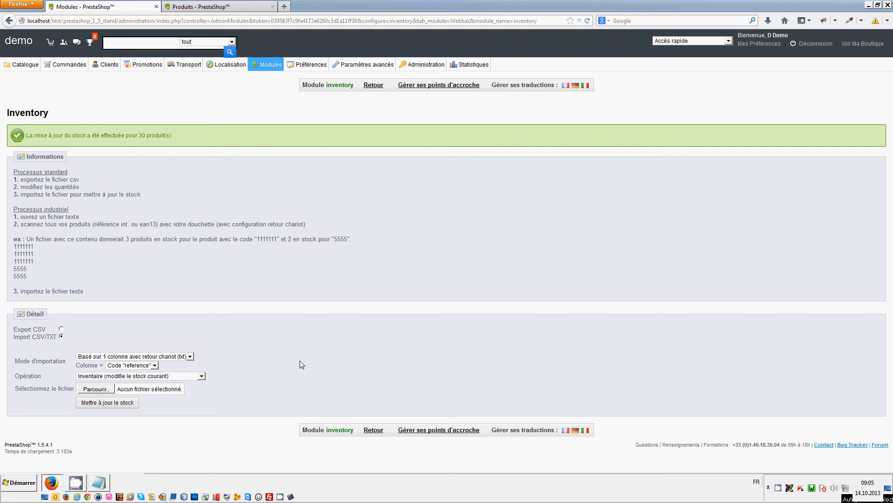
pyautogui.click(100, 483)
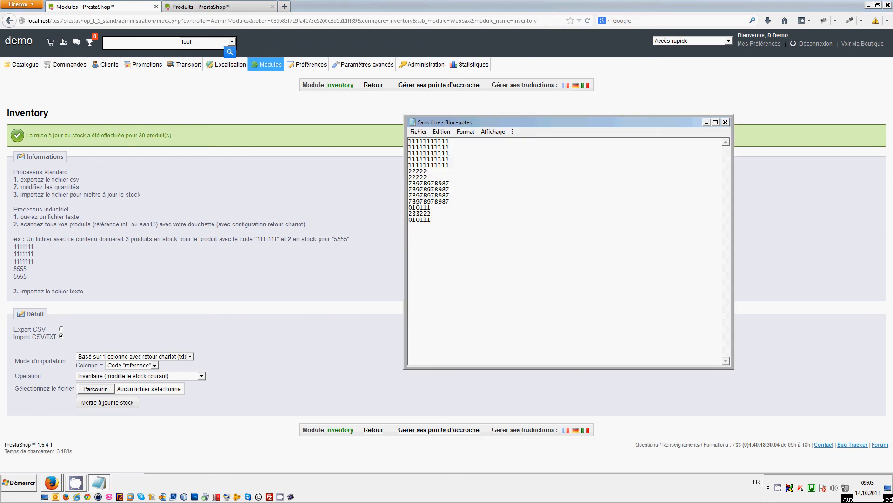
pyautogui.click(348, 233)
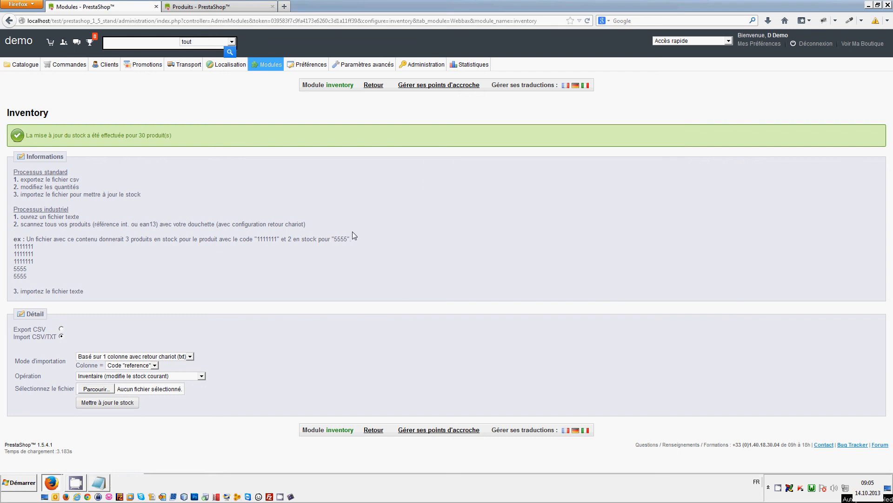